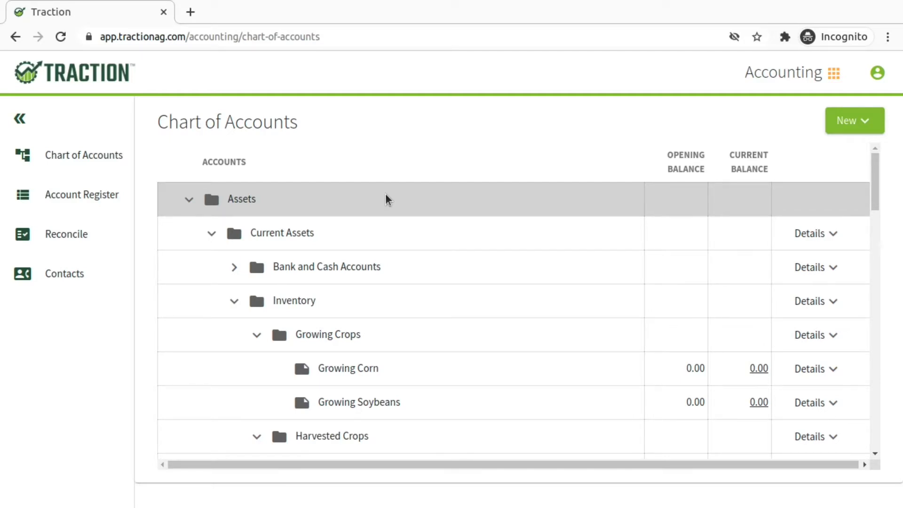
Scroll the Chart of Accounts down to the Liabilities account groups
scroll(385, 199, "down", 3)
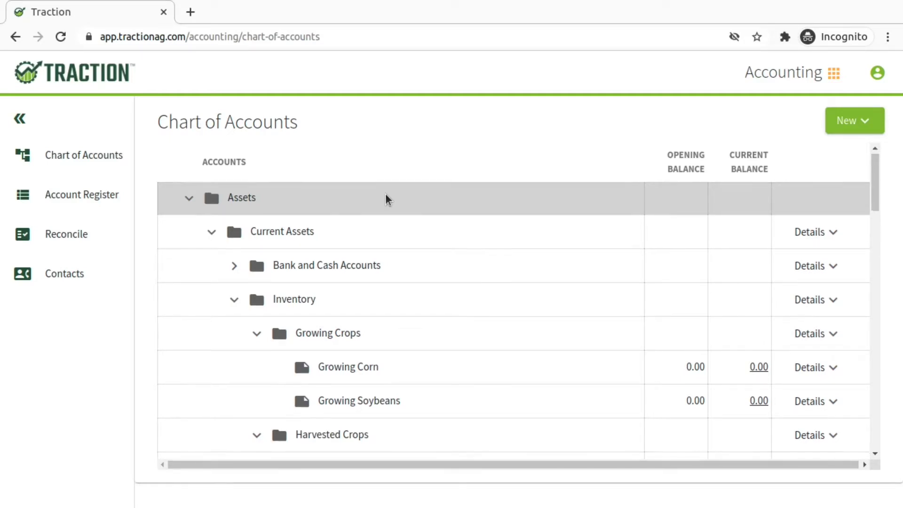
scroll(385, 199, "down", 3)
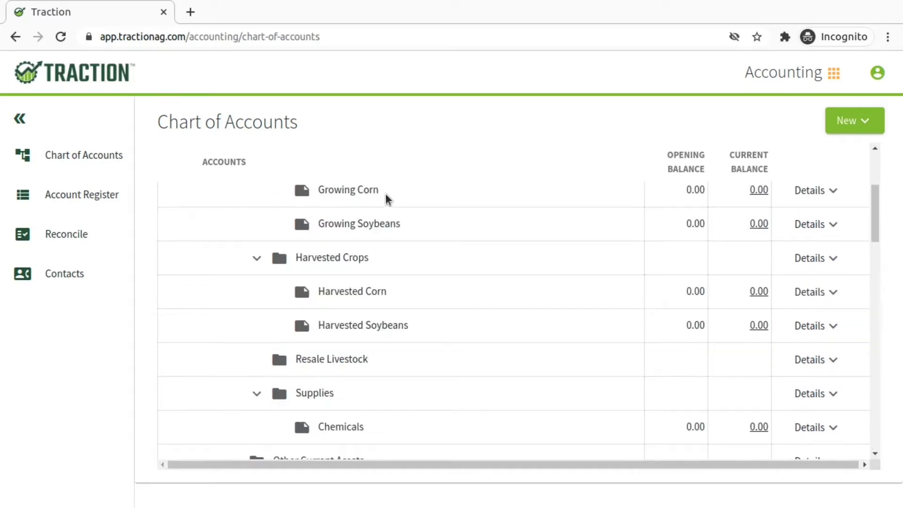
scroll(386, 199, "down", 2)
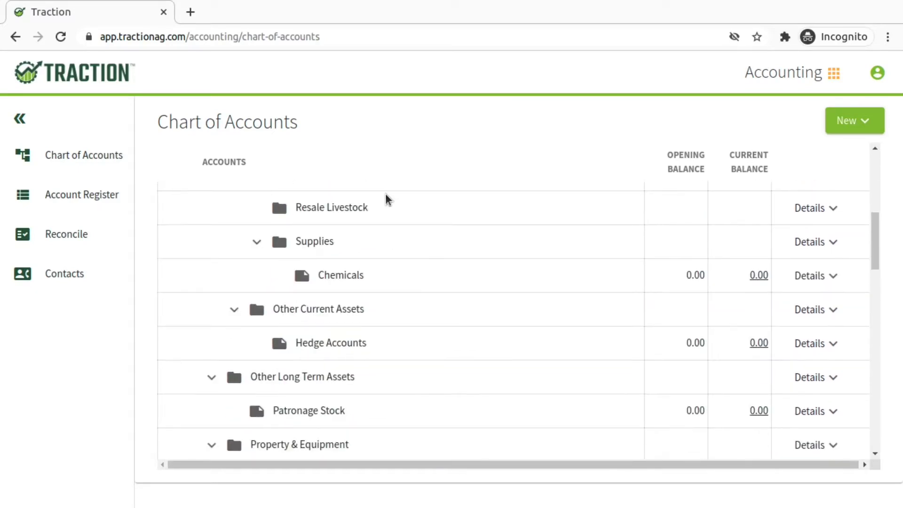
scroll(385, 195, "down", 3)
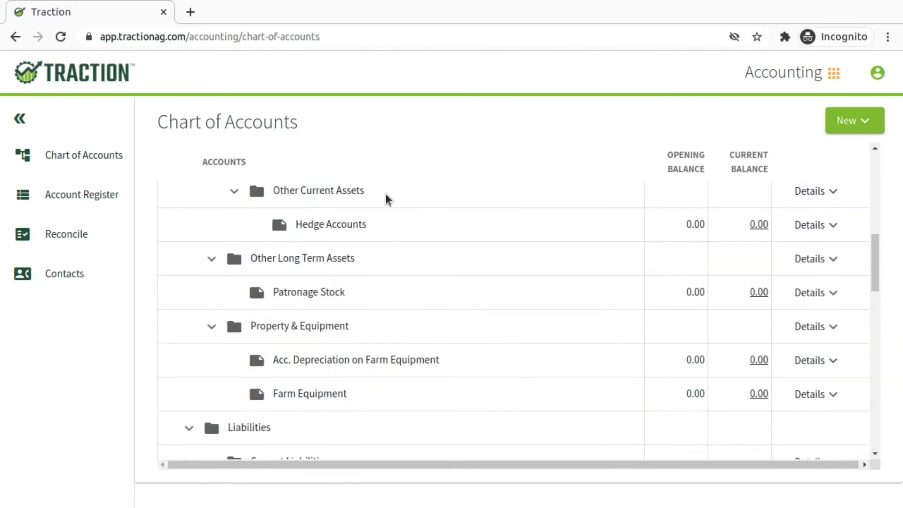
scroll(386, 194, "down", 2)
scroll(385, 193, "down", 2)
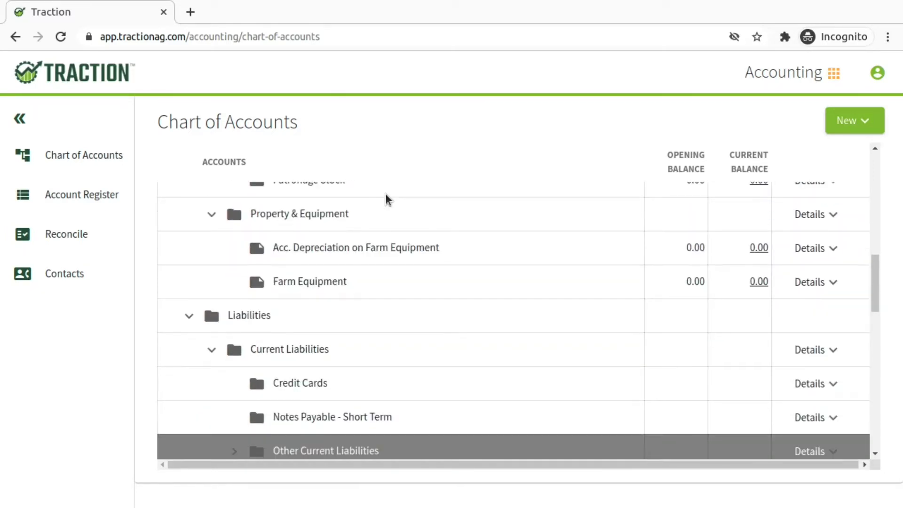
scroll(385, 194, "down", 3)
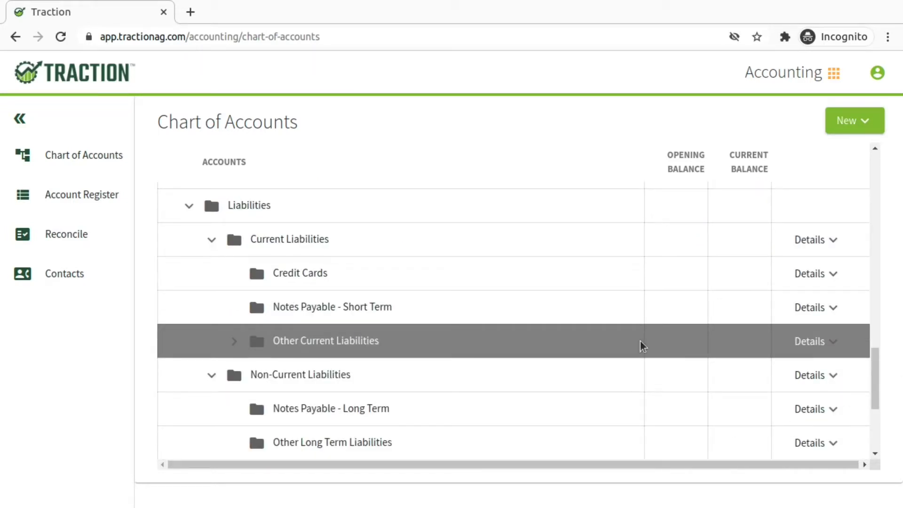
Add County Payroll Tax Payable as a Payroll Liabilities account under Other Current Liabilities and save it
left_click(823, 343)
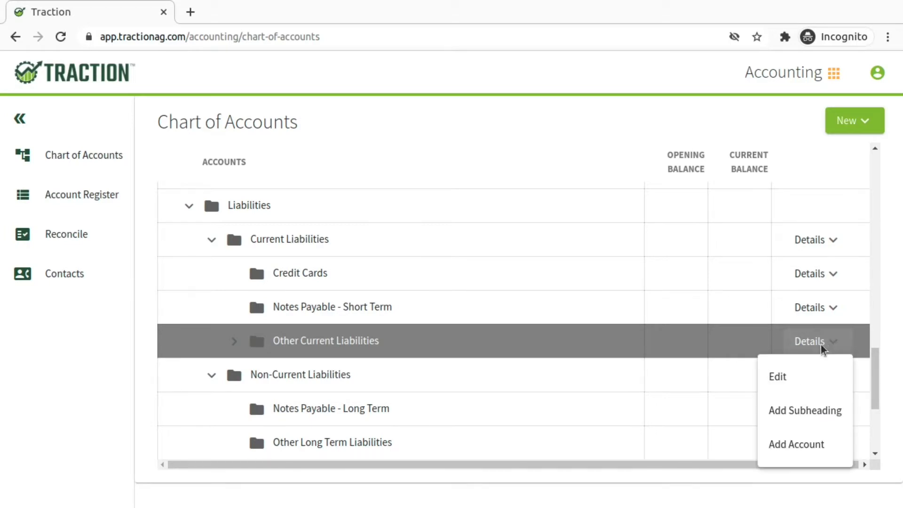
left_click(800, 448)
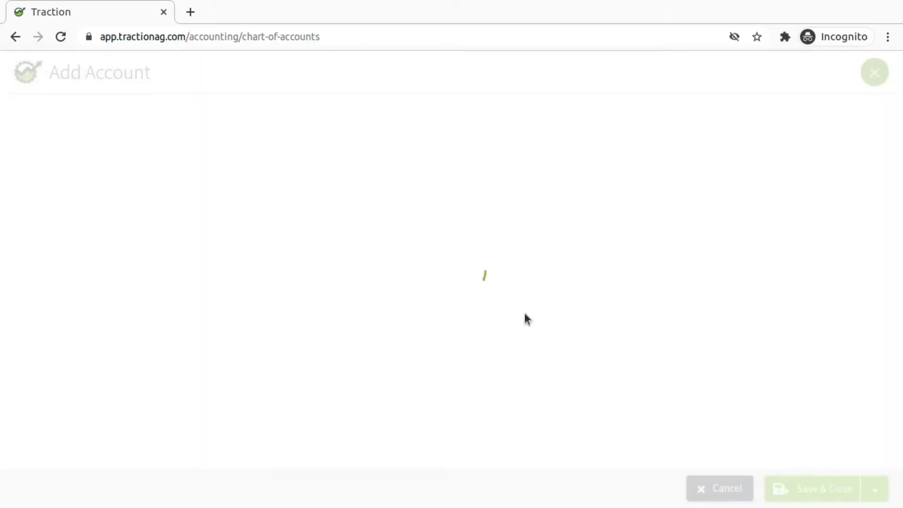
left_click(341, 208)
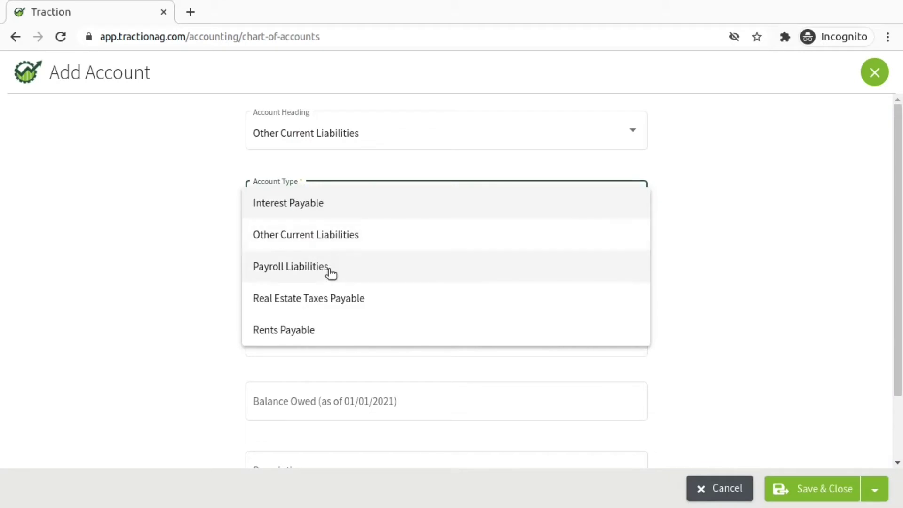
left_click(329, 268)
left_click_drag(362, 272, 226, 266)
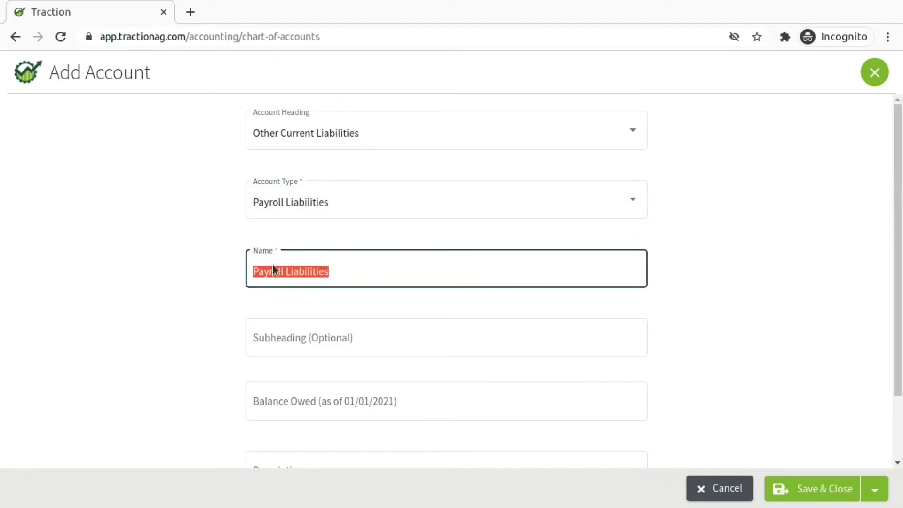
type("County Payroll Tax Payable")
scroll(221, 311, "down", 2)
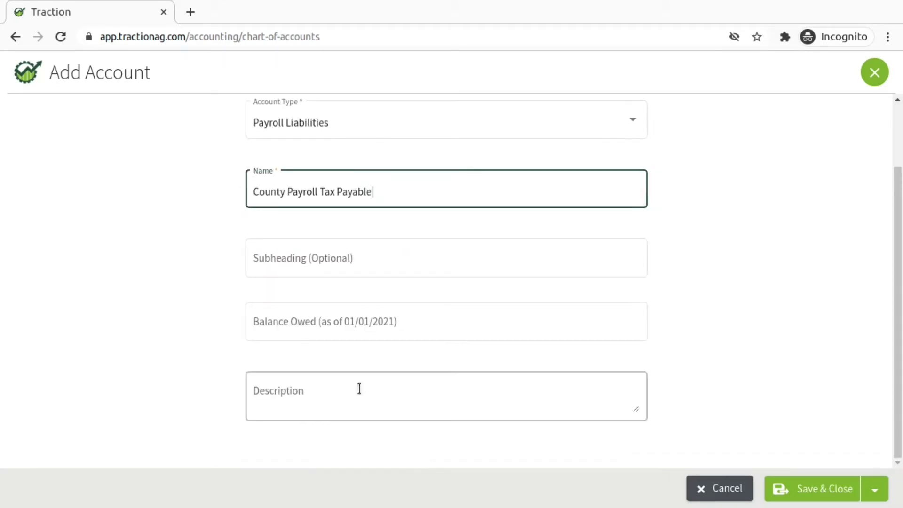
left_click(841, 496)
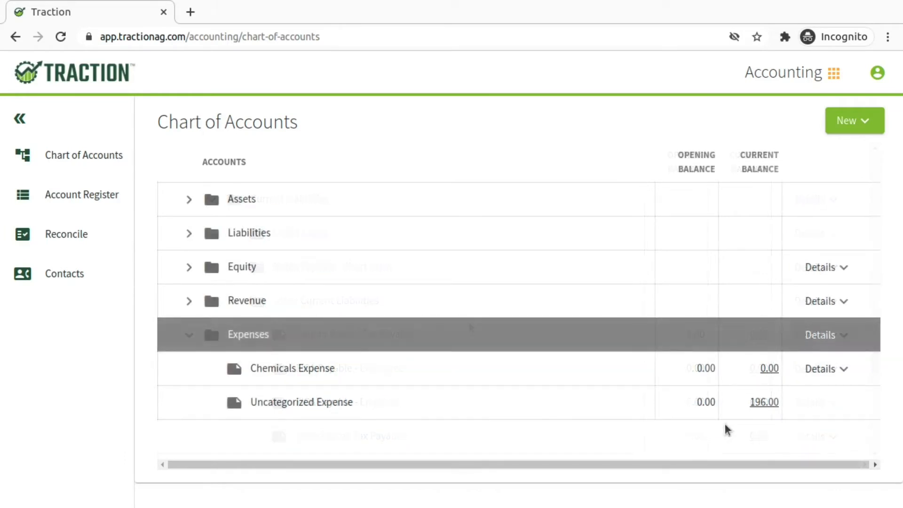
Create the 'Payroll Tax Expense - Federal' account of type Payroll Tax Expense under Expenses
left_click(828, 337)
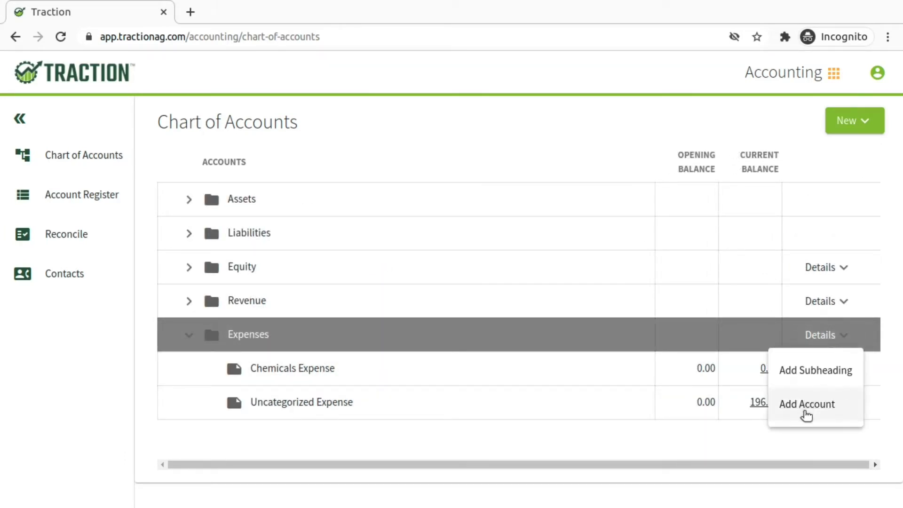
left_click(804, 410)
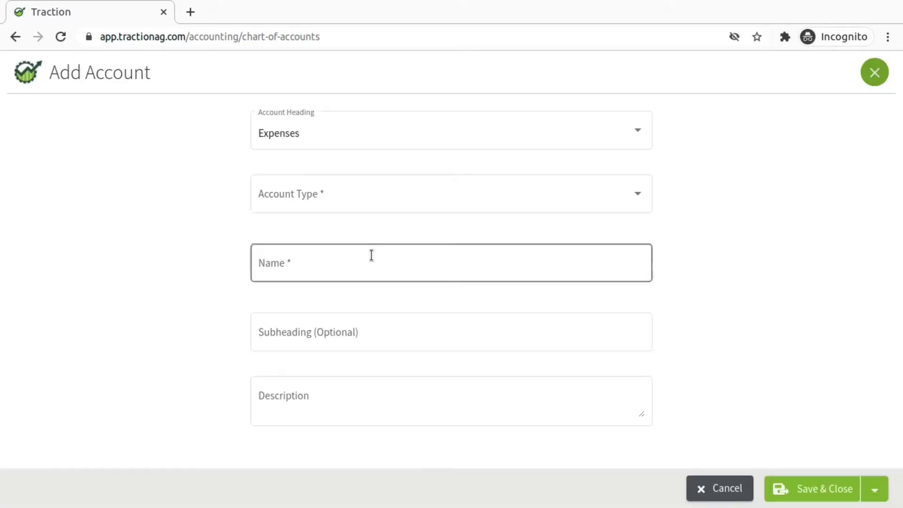
left_click(308, 193)
scroll(331, 241, "down", 10)
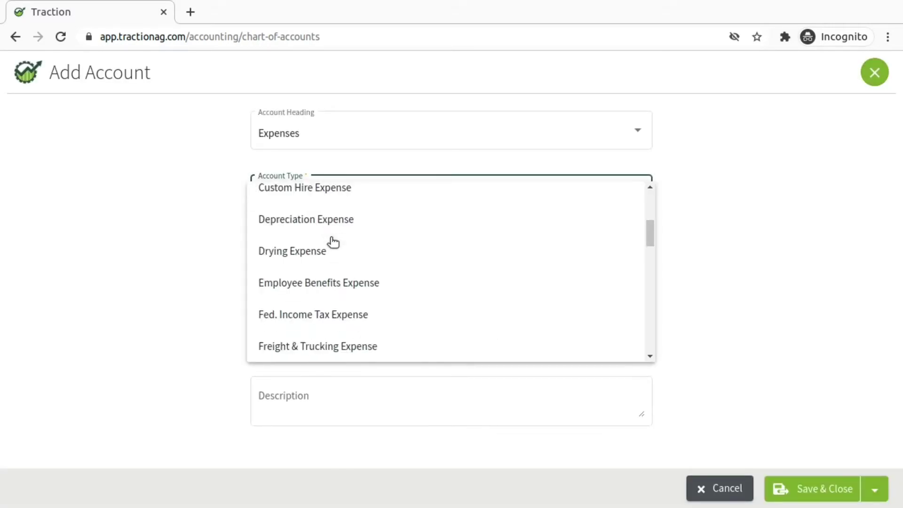
scroll(334, 242, "down", 4)
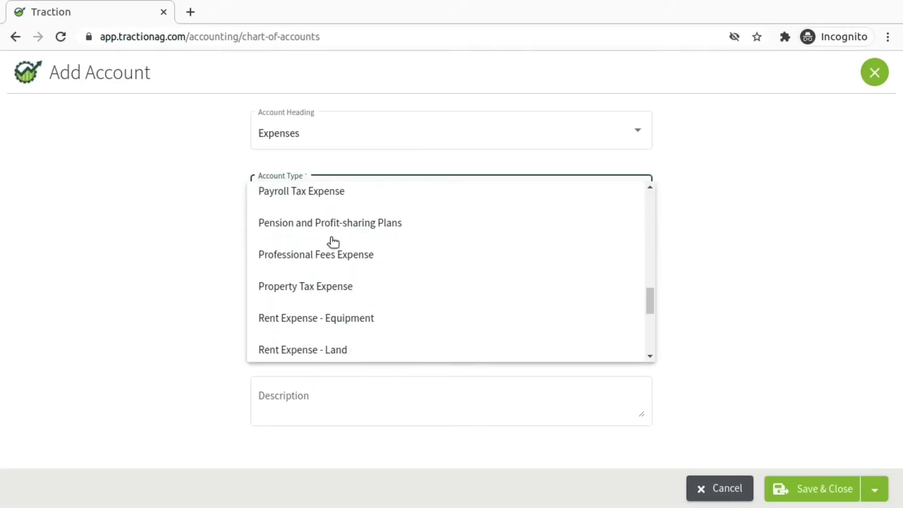
left_click(333, 197)
left_click(381, 260)
left_click_drag(381, 260, 142, 264)
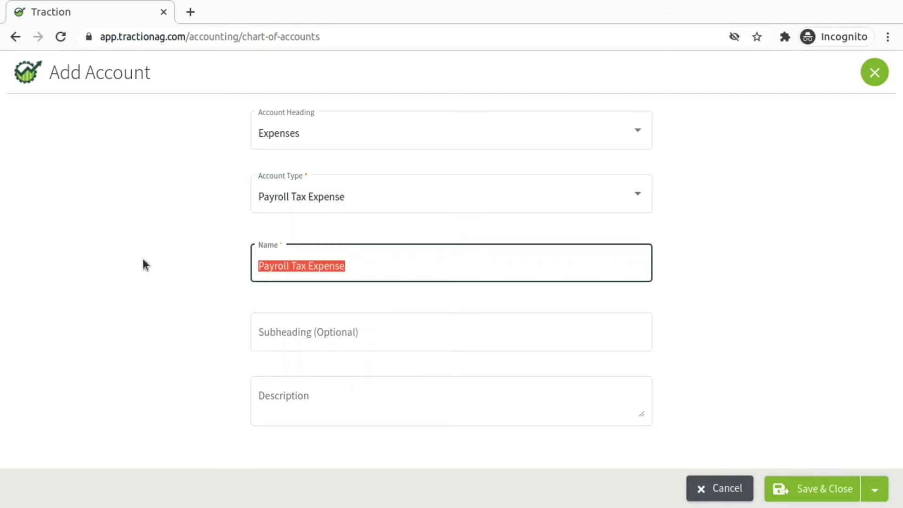
type("Payroll Tax Expense - Federal;")
left_click(143, 258)
left_click(808, 491)
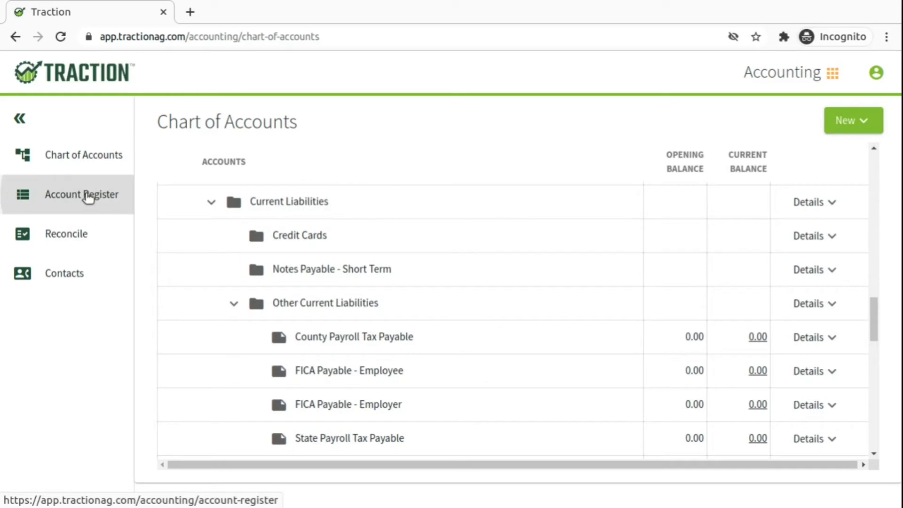
Go to the checking account register and show its Add New choices
left_click(87, 200)
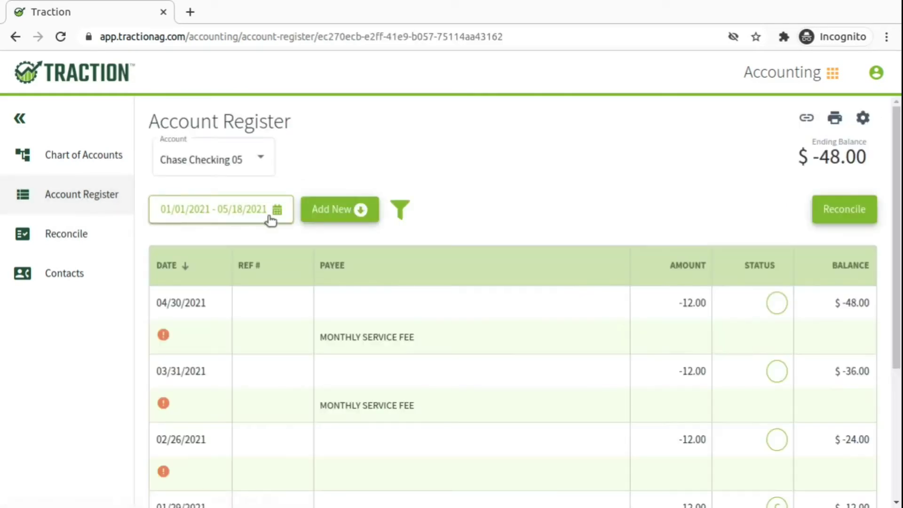
left_click(332, 211)
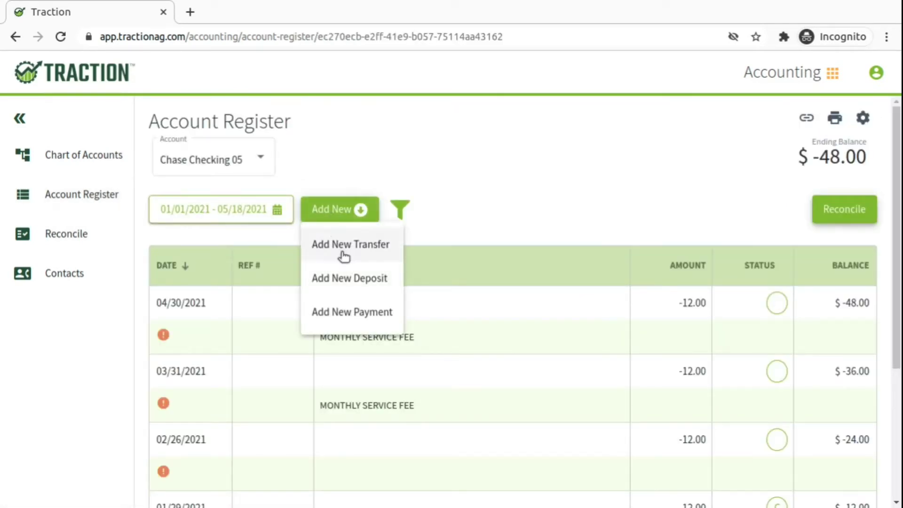
Start a new payment to the employee with Check as the payment method
left_click(360, 316)
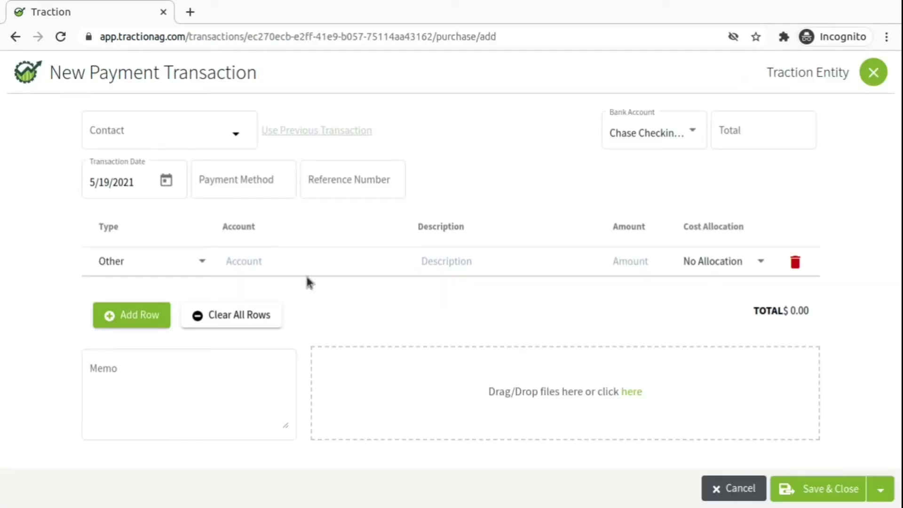
left_click(231, 135)
left_click(210, 192)
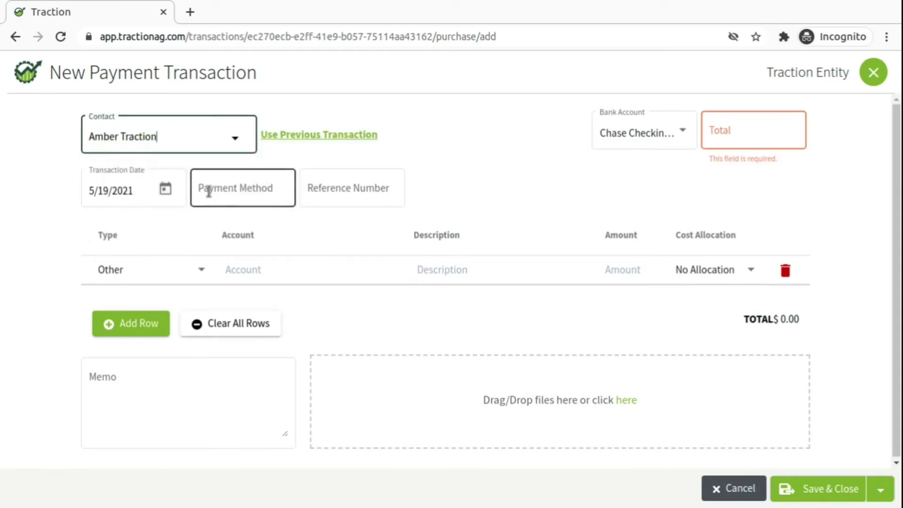
left_click(208, 191)
type("Ceh")
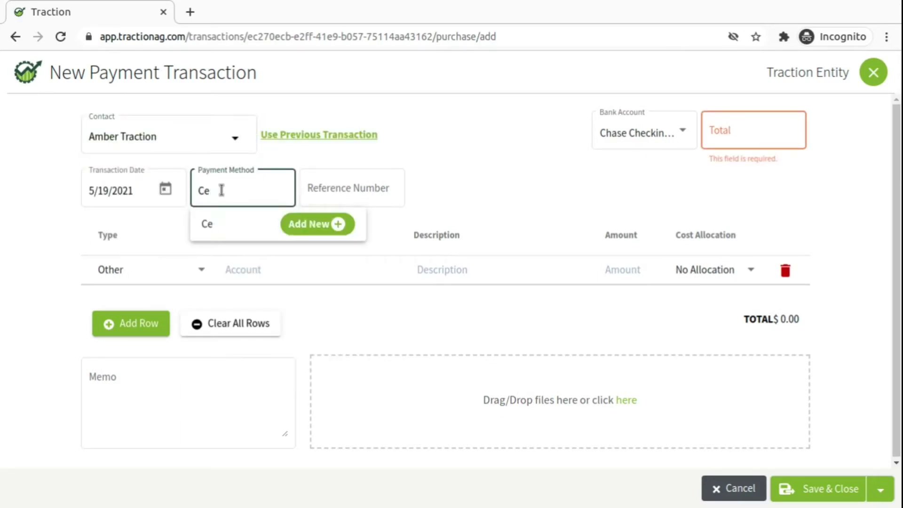
key("BackSpace")
type("heck")
left_click(221, 222)
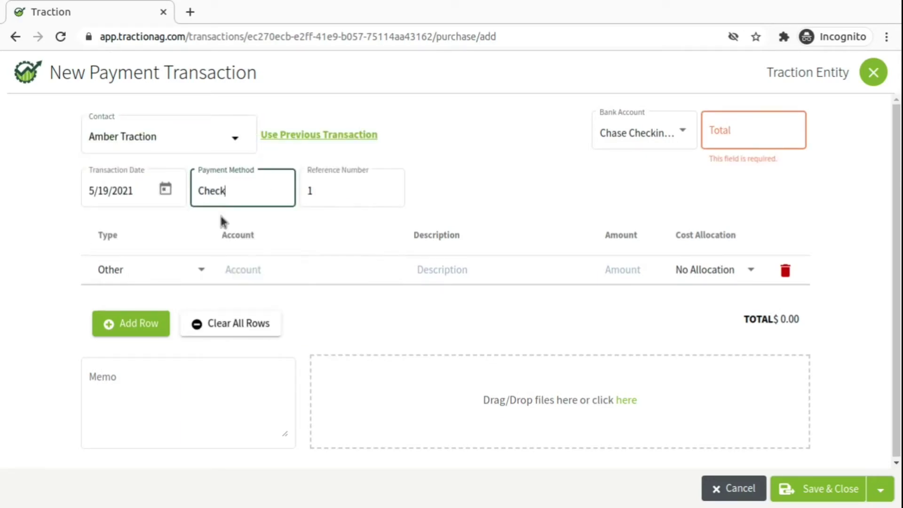
Add lines for County Payroll Tax Payable, State Payroll Tax Payable and FICA Payable - Employee
left_click(245, 267)
type("County")
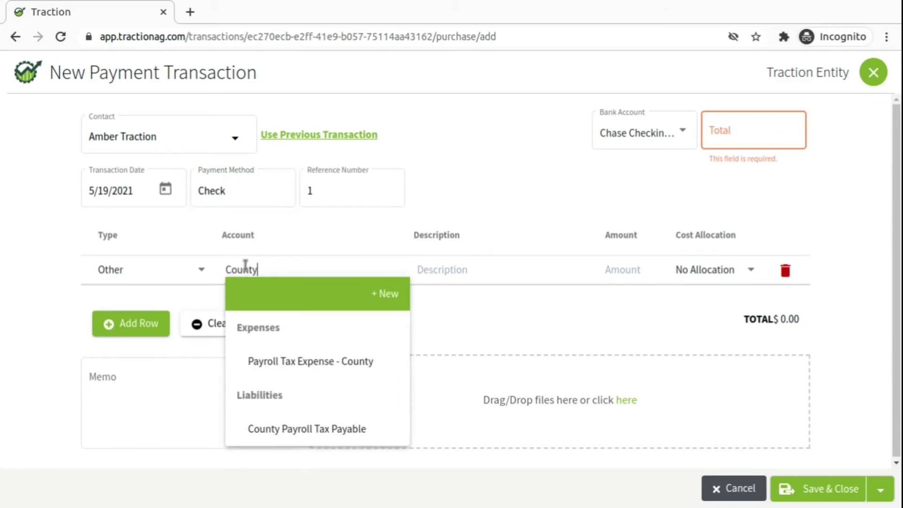
left_click(306, 430)
left_click(155, 323)
left_click(264, 299)
type("State")
left_click(302, 458)
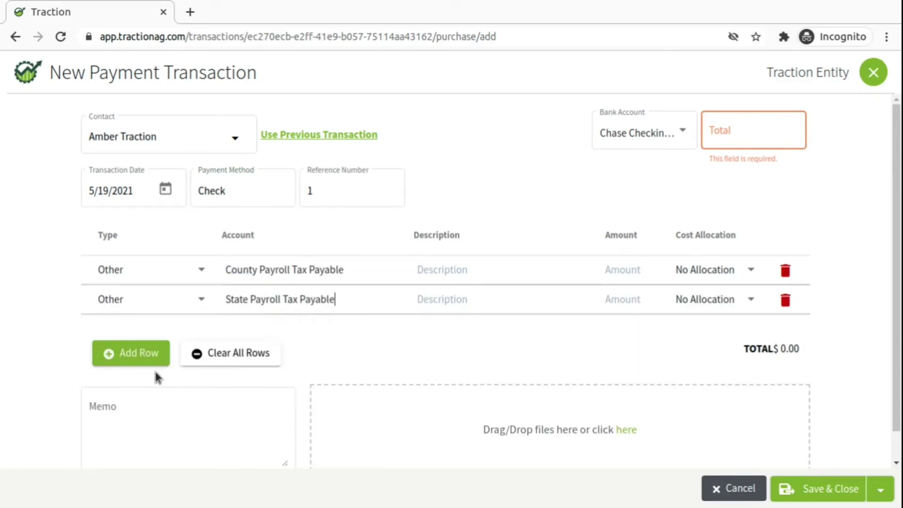
left_click(141, 353)
left_click(263, 329)
scroll(323, 222, "down", 3)
left_click(292, 288)
Add lines for FICA Payable - Employer, Payroll Tax Expense - FICA Employee and Wage Expense
left_click(141, 382)
left_click(264, 359)
type("FICA")
scroll(313, 282, "down", 3)
left_click(318, 335)
left_click(136, 412)
left_click(288, 385)
type("Pay")
scroll(297, 329, "down", 5)
scroll(296, 329, "up", 5)
scroll(310, 288, "down", 2)
left_click(310, 277)
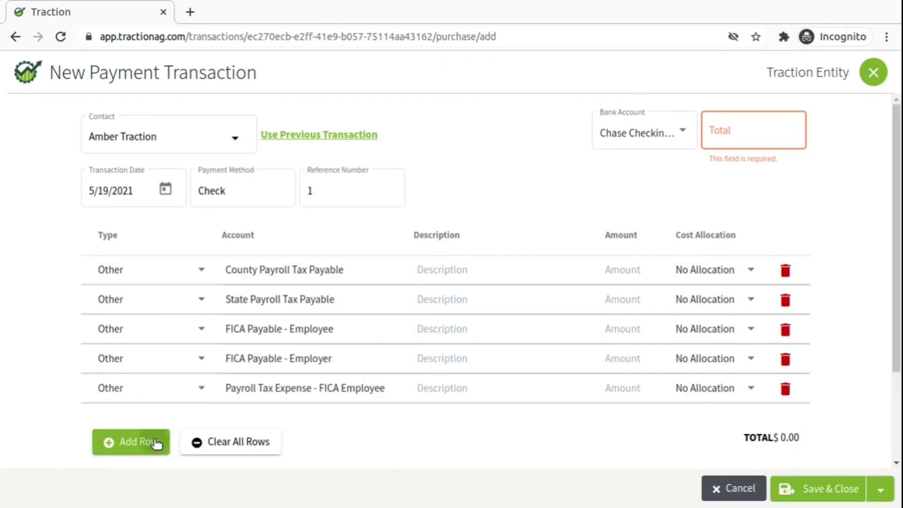
left_click(156, 443)
left_click(270, 416)
type("Wage")
left_click(282, 393)
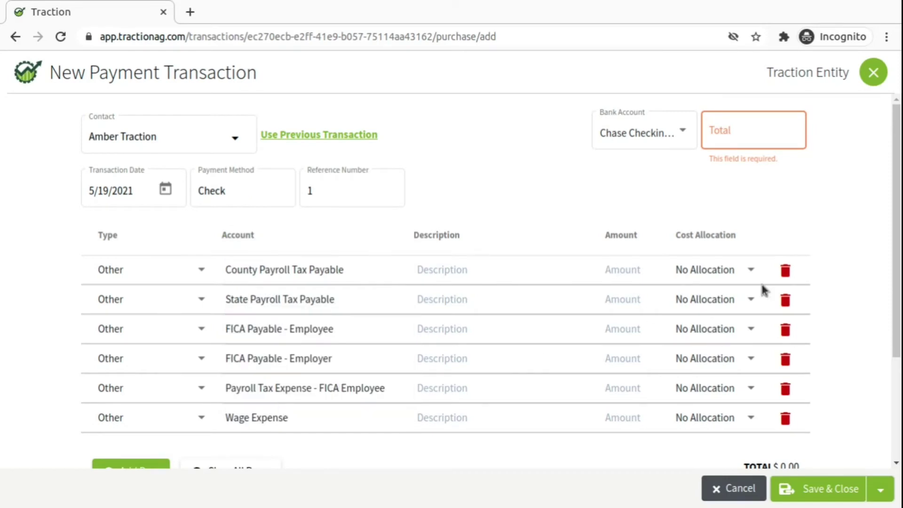
Enter line amounts -22.50, -51.00, -114.75, -114.75, 114.75 and 1500
type("-22.50")
left_click(634, 309)
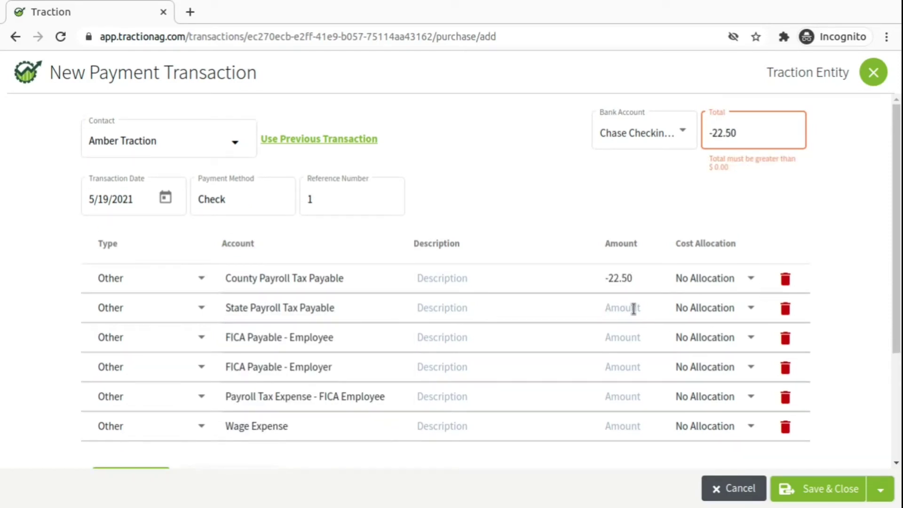
type("-51.00")
left_click(621, 335)
type("-114.75")
left_click(627, 361)
type("-1")
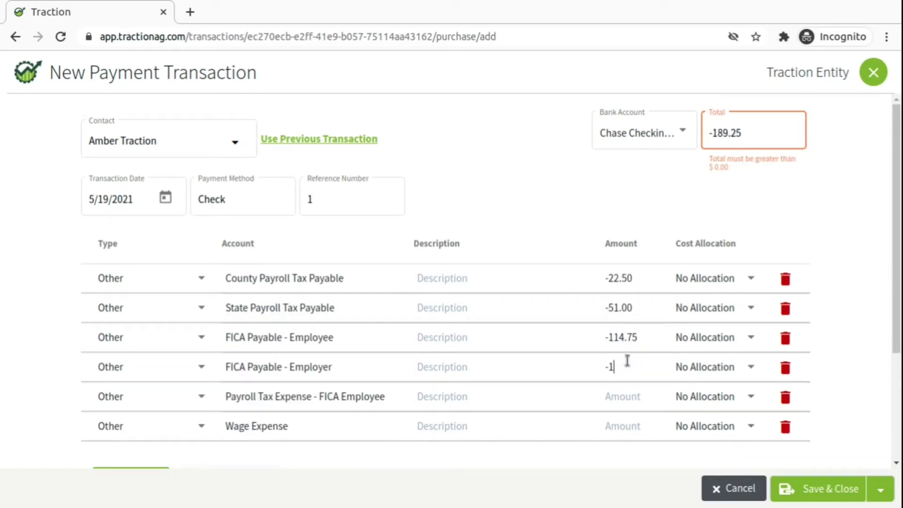
type("14.75")
left_click(608, 394)
type("114.75")
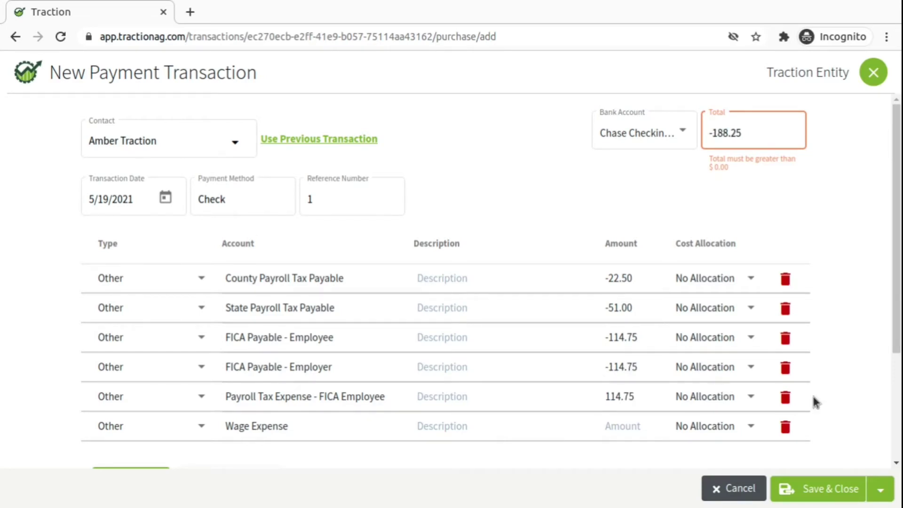
left_click(622, 425)
type("1500")
Add the memo 'May 5th, 2021 Payroll' and save the payroll check
scroll(594, 427, "down", 4)
left_click(204, 395)
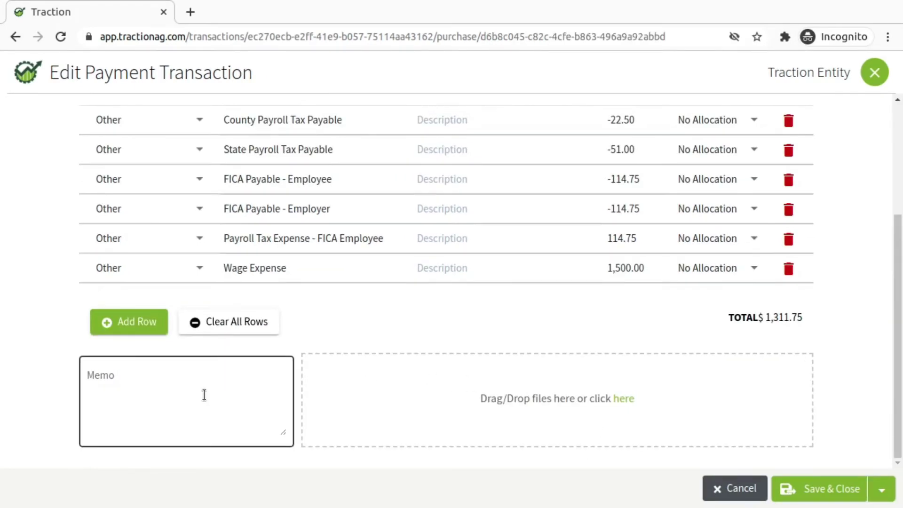
type("May 5th, 2021 Payroll")
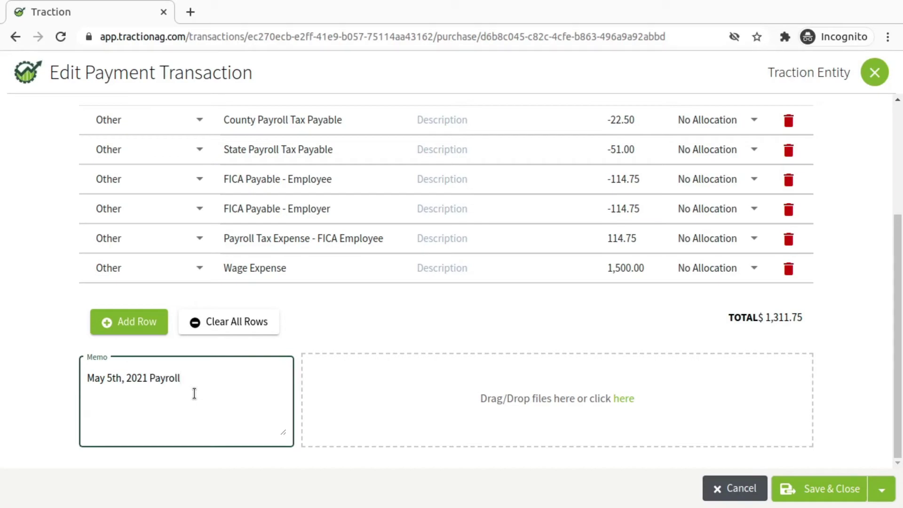
left_click(798, 489)
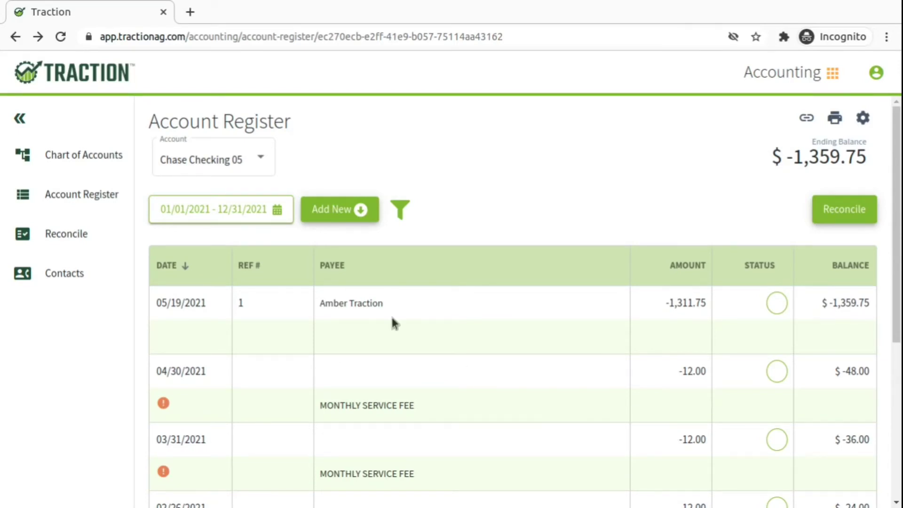
Start a new ACH payment to the Indiana Department of Revenue
left_click(336, 215)
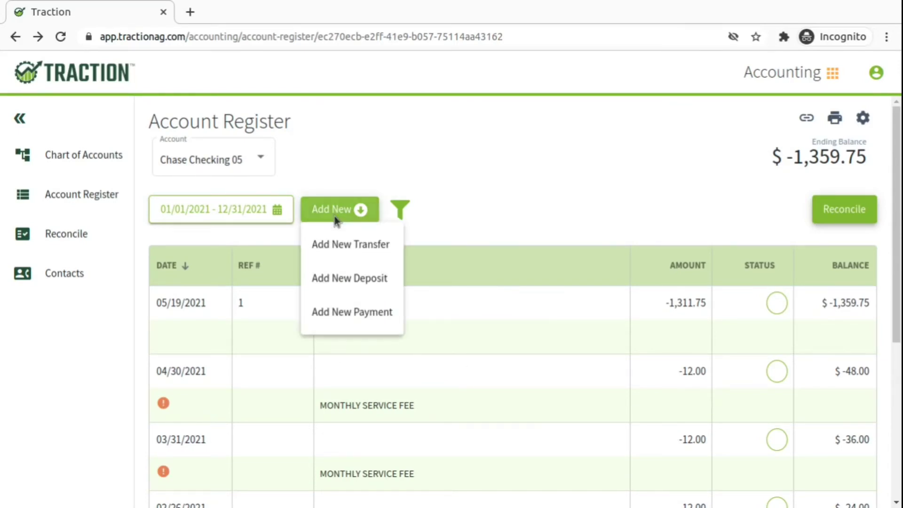
left_click(362, 321)
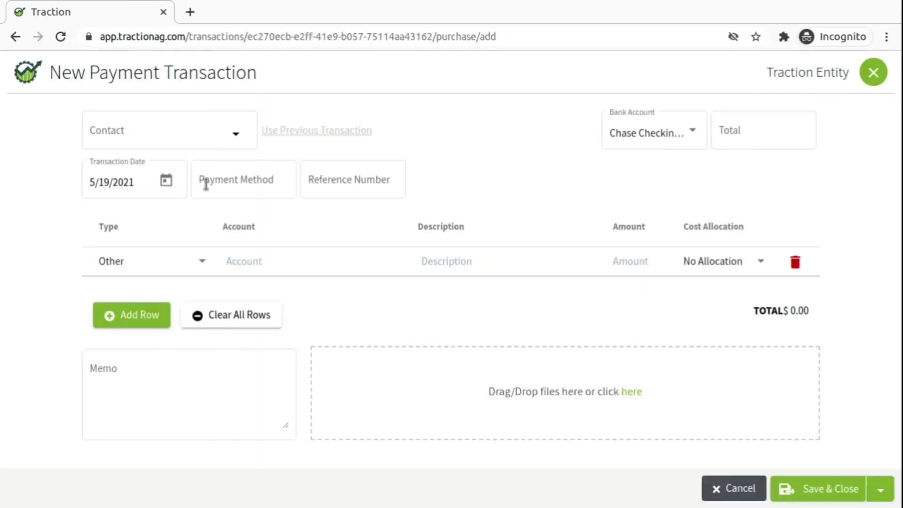
left_click(179, 136)
left_click(177, 225)
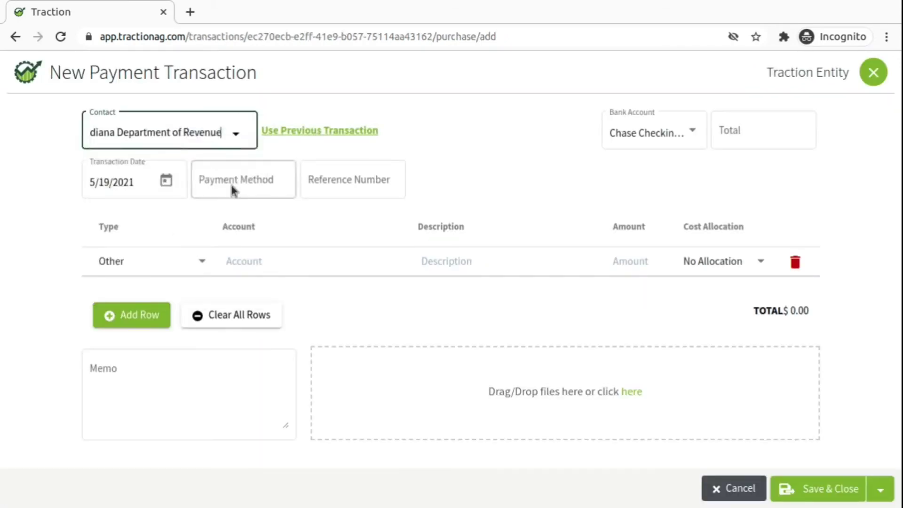
left_click(234, 182)
type("ACH")
left_click(244, 248)
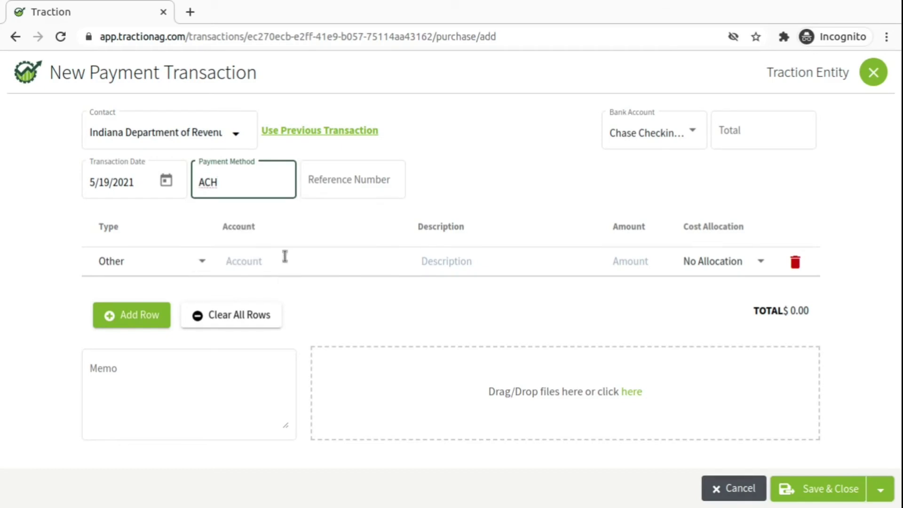
Add County Payroll Tax Payable 22.50 and State Payroll Tax Payable 51.00 lines, then save
left_click(285, 257)
type("County")
left_click(307, 420)
left_click(629, 261)
type("22.50")
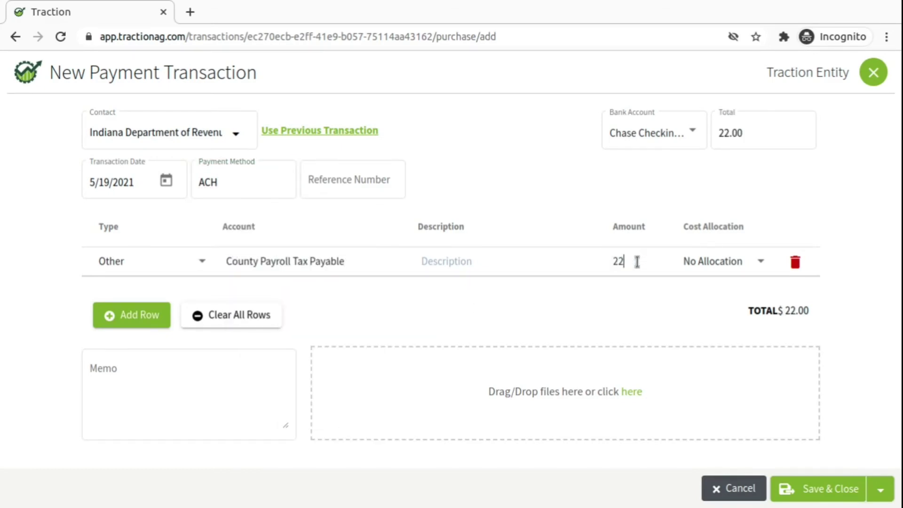
left_click(132, 314)
type("State Pay")
left_click(302, 380)
left_click(605, 291)
type("51.00")
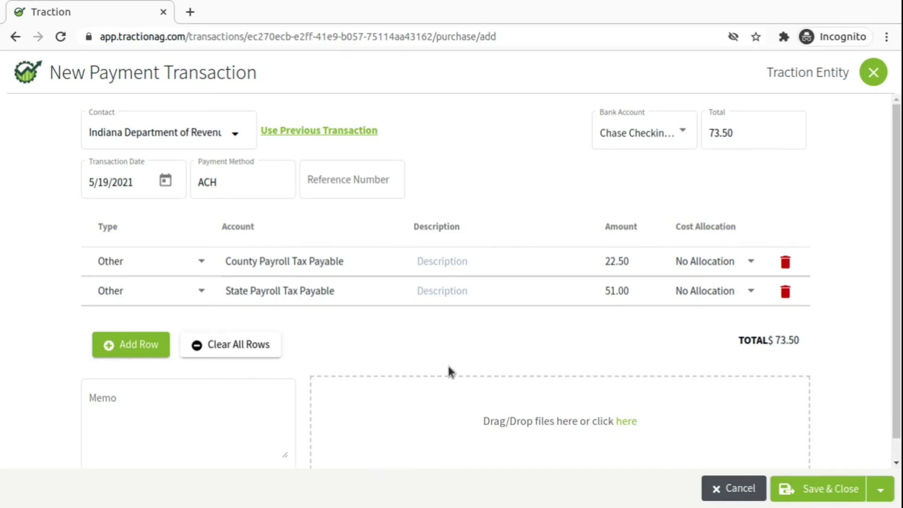
left_click(805, 487)
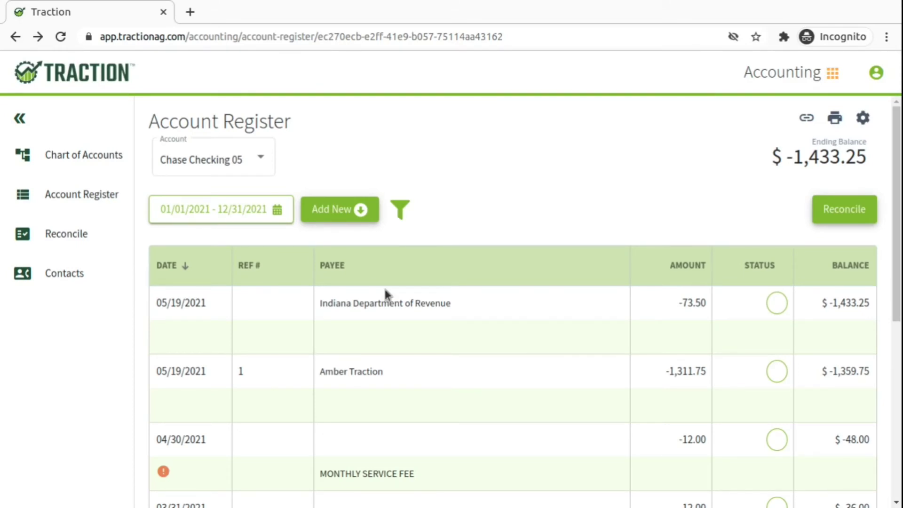
Start a new ACH payment to the US Department of Treasury
left_click(338, 212)
left_click(348, 312)
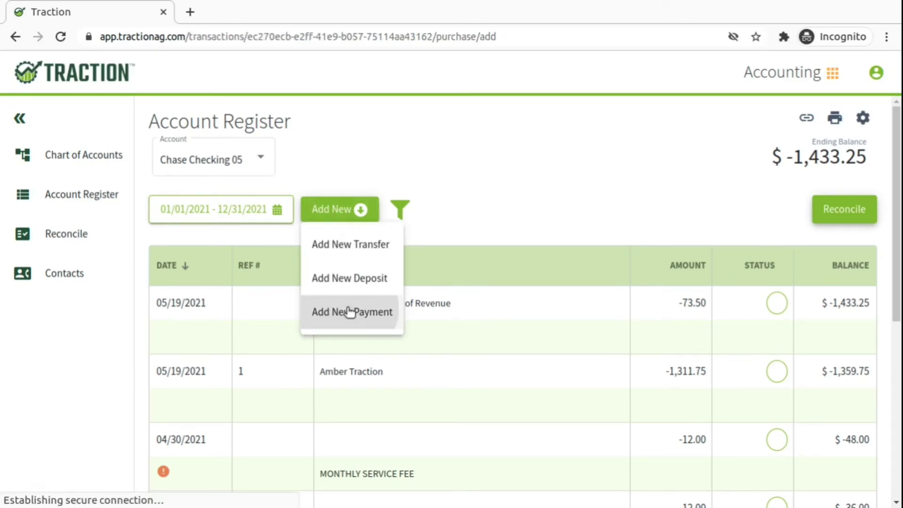
left_click(238, 134)
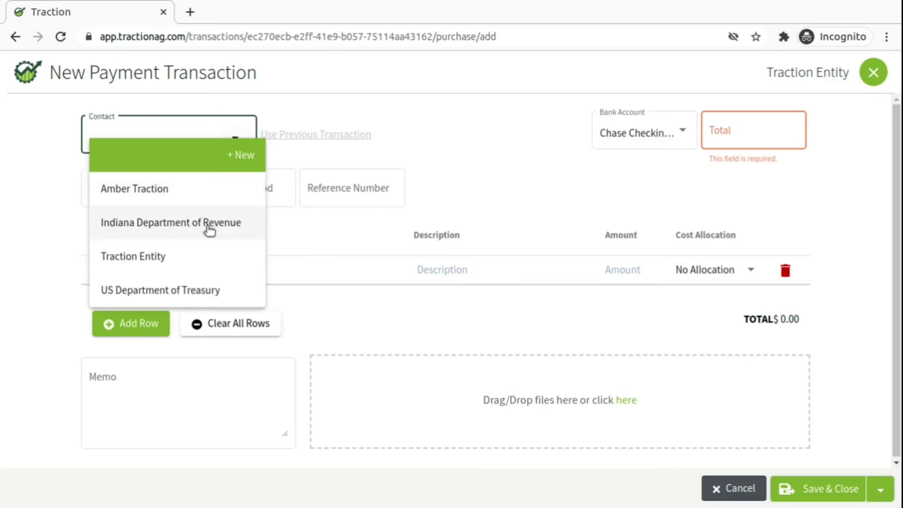
left_click(207, 292)
left_click(237, 188)
type("ACH")
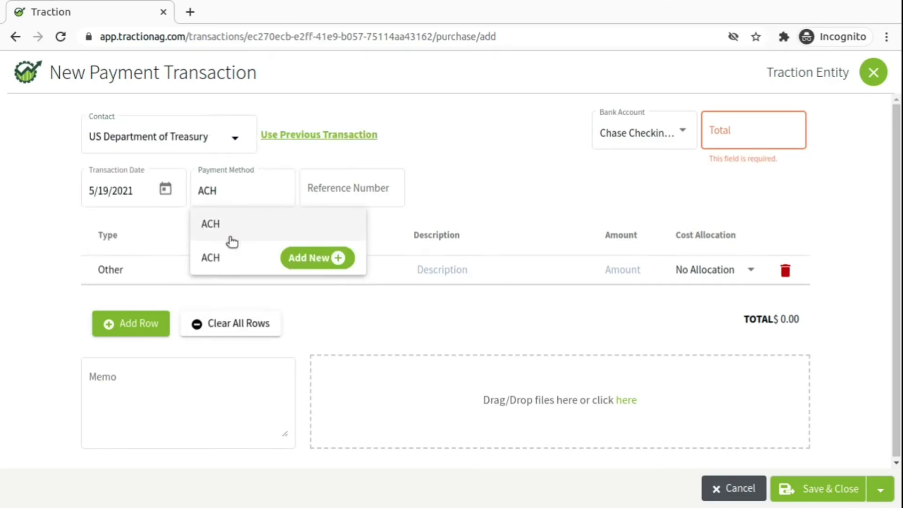
left_click(232, 238)
Add FICA Payable - Employee and FICA Payable - Employer lines at 114.75 each, then save
left_click(241, 270)
type("FICA")
scroll(268, 339, "down", 1)
left_click(318, 411)
left_click(130, 323)
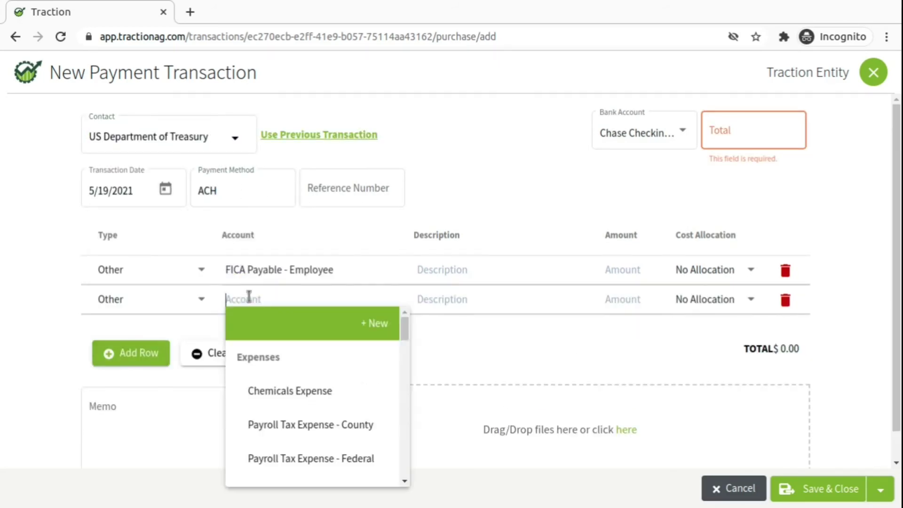
type("FICA")
scroll(303, 390, "down", 1)
left_click(305, 466)
left_click(623, 273)
type("114.75")
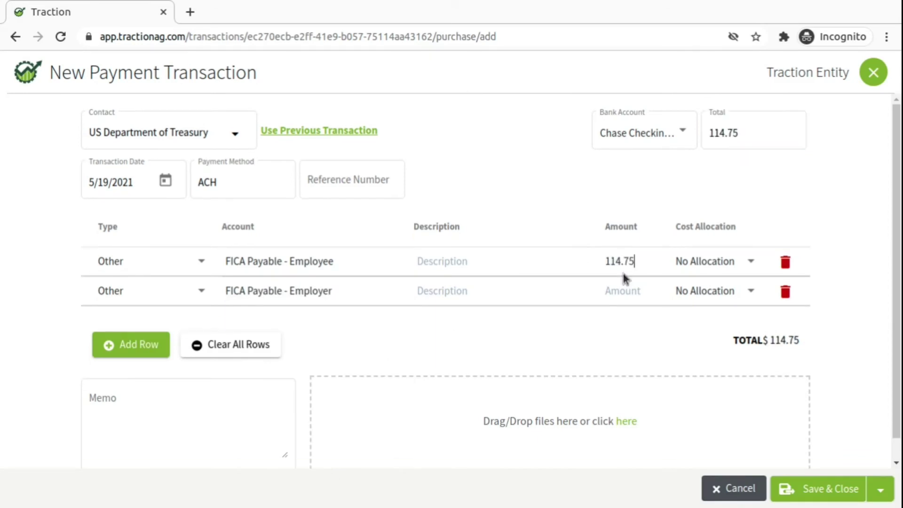
left_click(617, 289)
type("114.75")
scroll(648, 320, "down", 1)
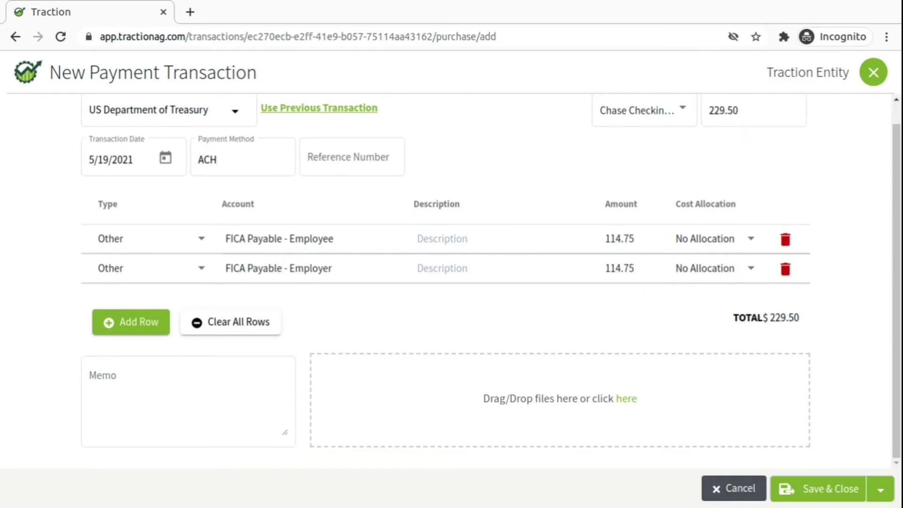
left_click(828, 491)
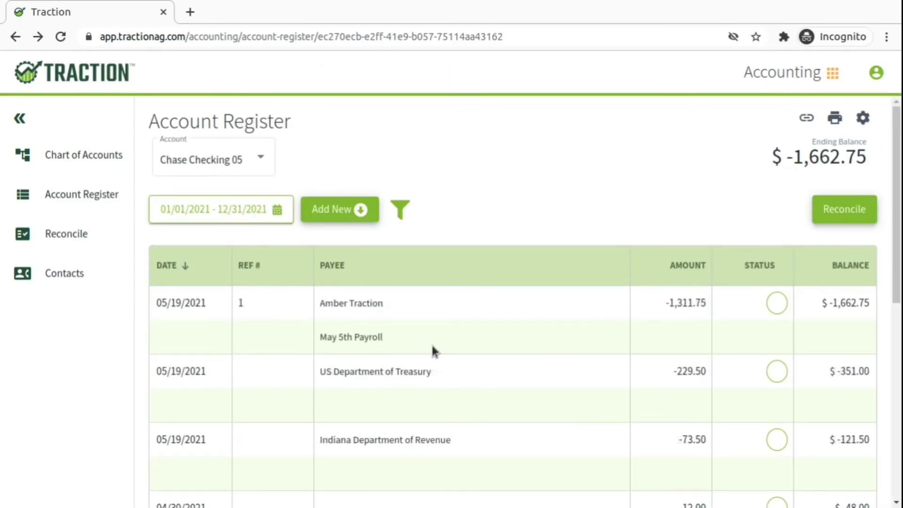
Create a new employee payment copied from the May 5th Payroll check, six lines totaling 1,311.75
left_click(336, 214)
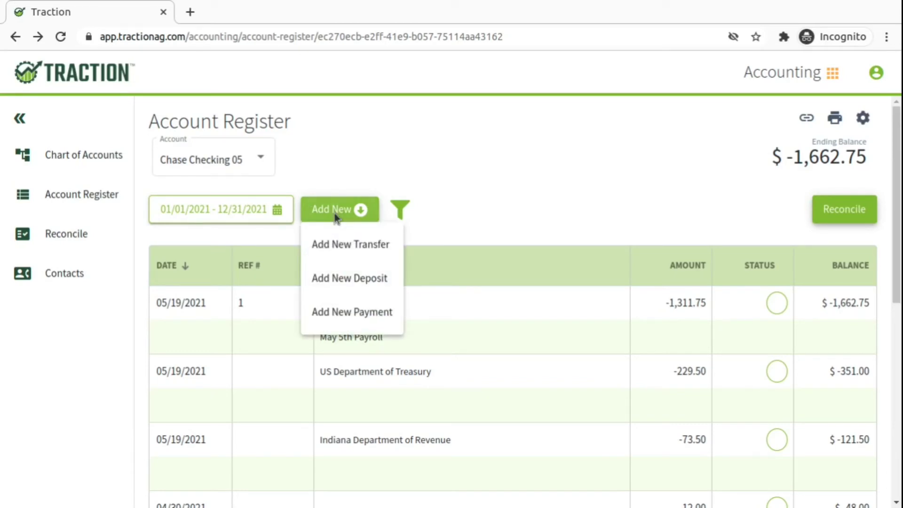
left_click(367, 318)
left_click(239, 137)
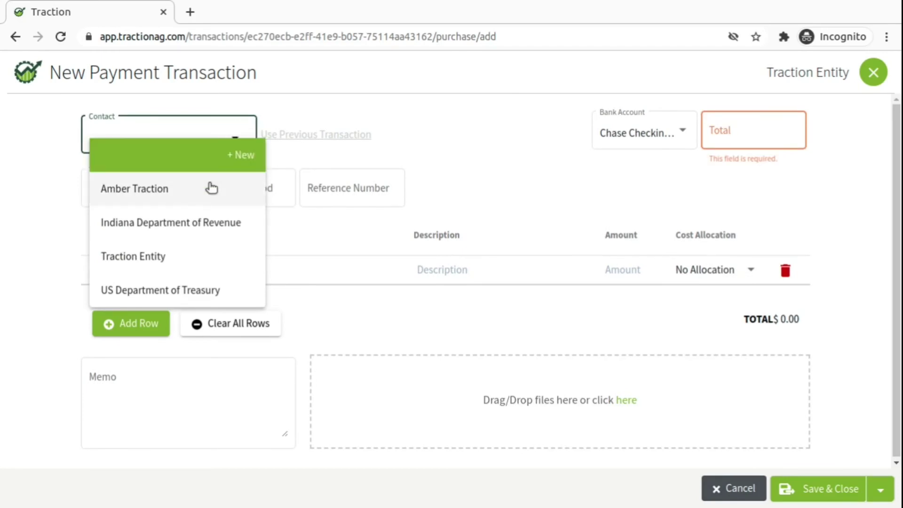
left_click(212, 189)
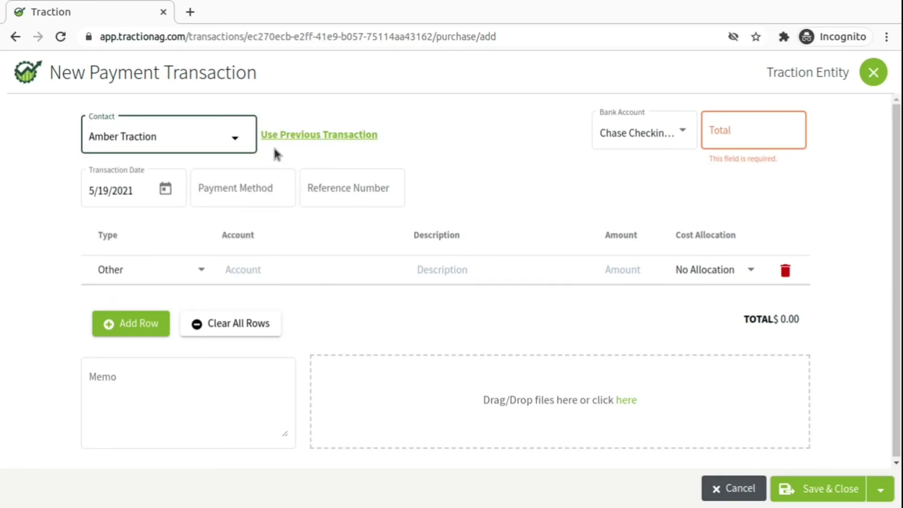
left_click(288, 136)
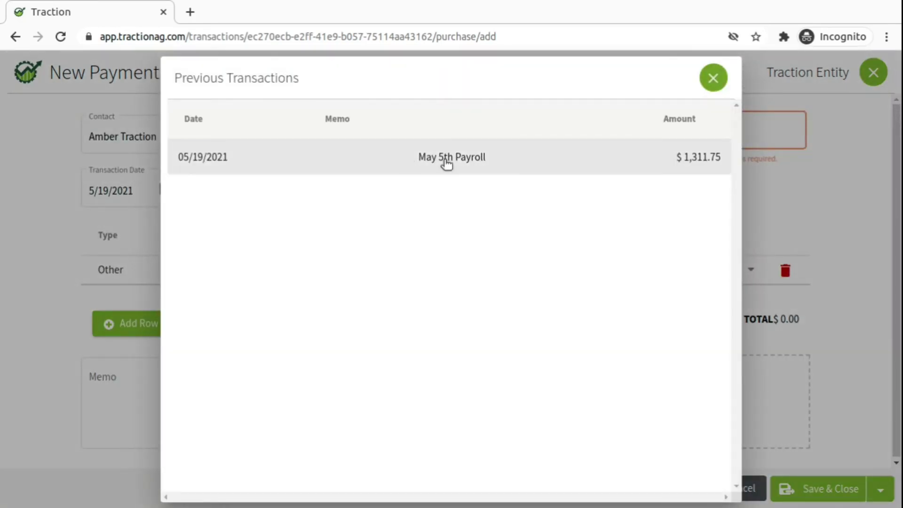
left_click(459, 160)
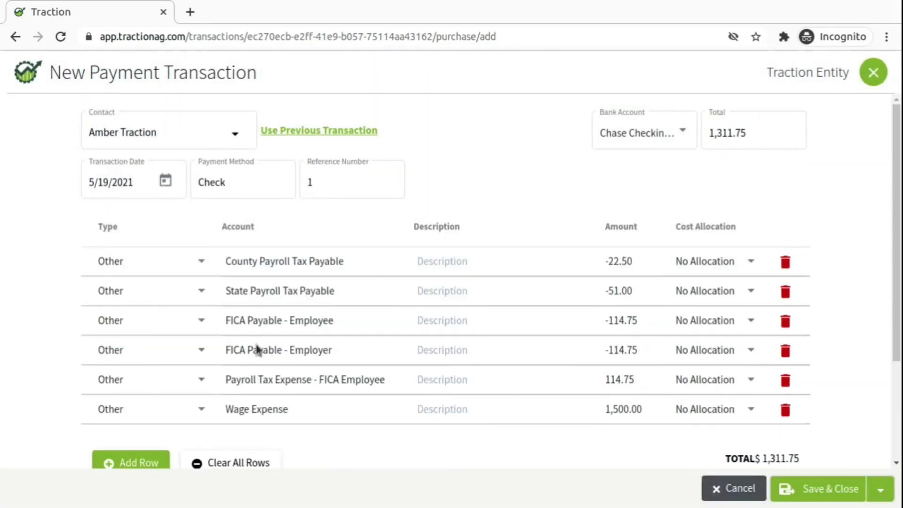
Change the memo to 'May 19th Payroll' and save the repeat payroll payment
scroll(239, 360, "down", 3)
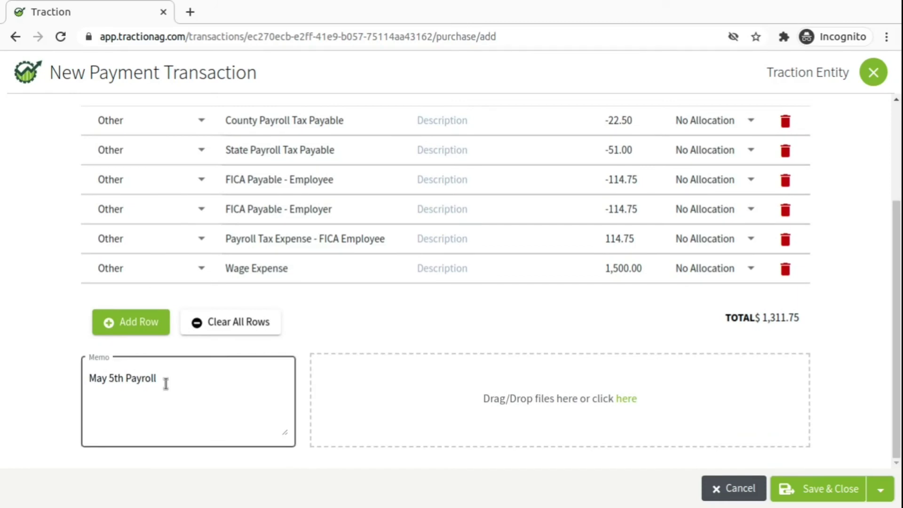
left_click(114, 379)
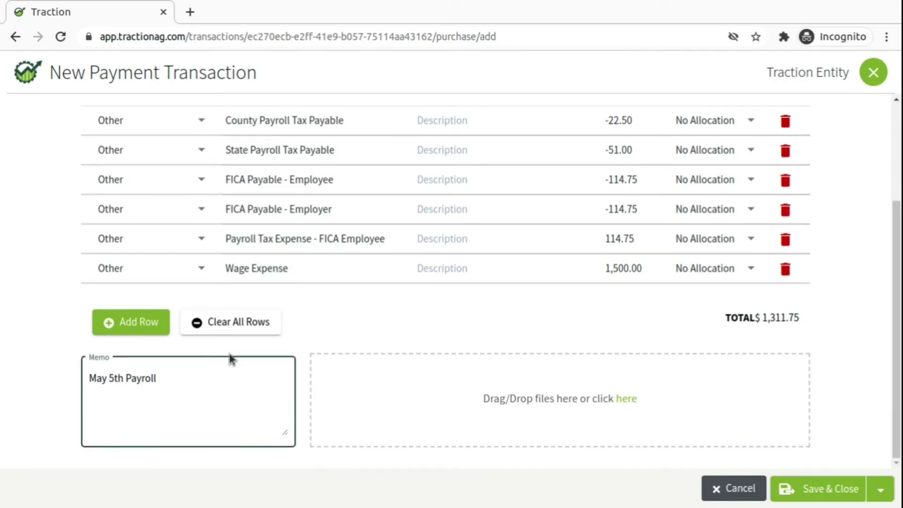
key("BackSpace")
type("19")
left_click(821, 492)
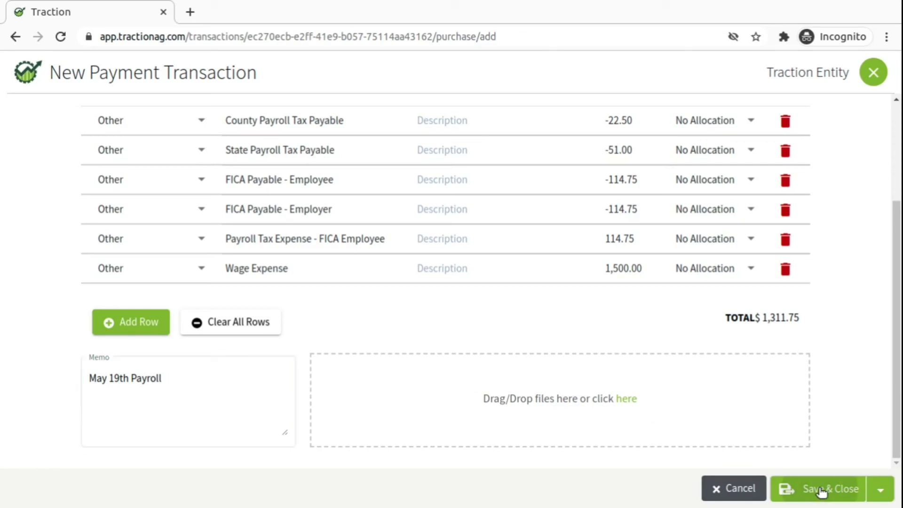